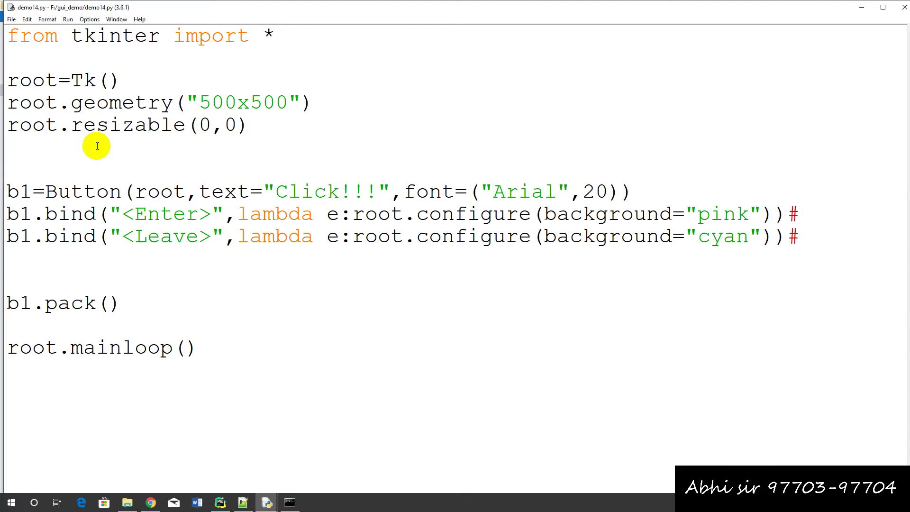
Run demo14.py, confirm the window turns pink and cyan, then close the tk window
{"action": "left_click", "coordinate": [97, 147]}
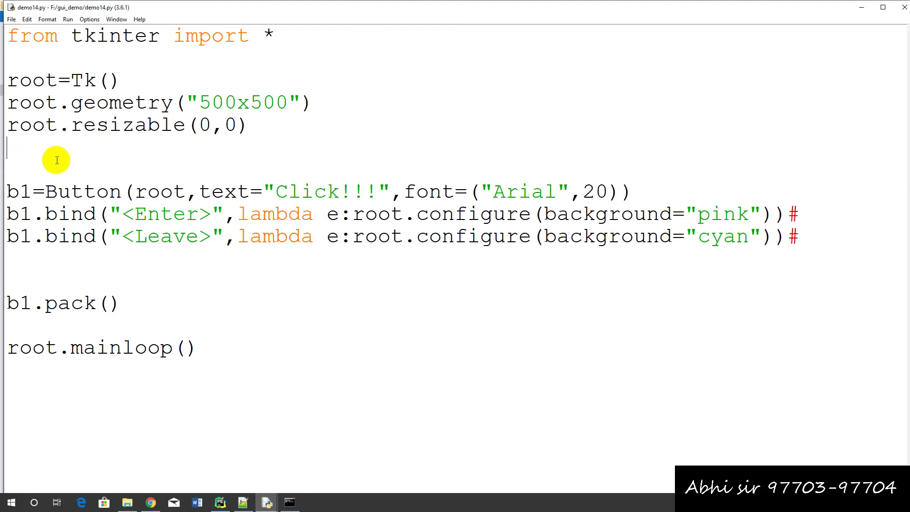
{"action": "key", "text": "F5"}
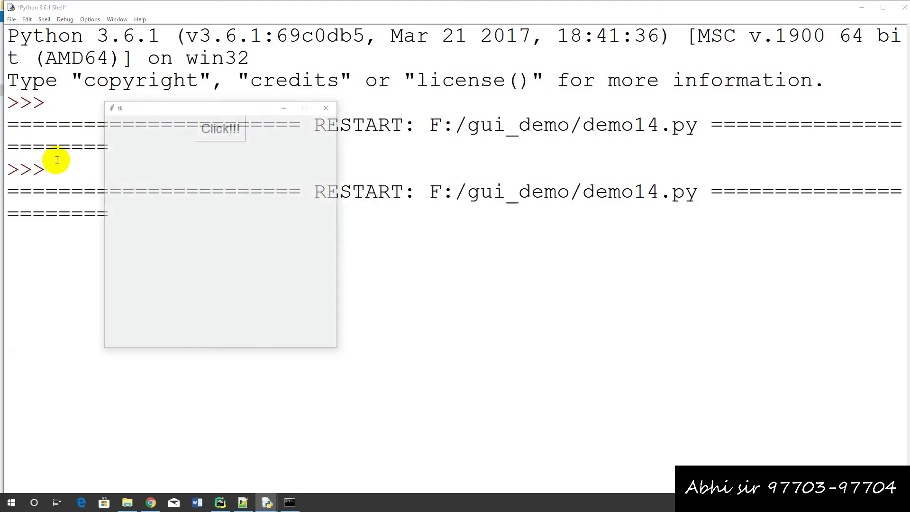
{"action": "left_click", "coordinate": [216, 127]}
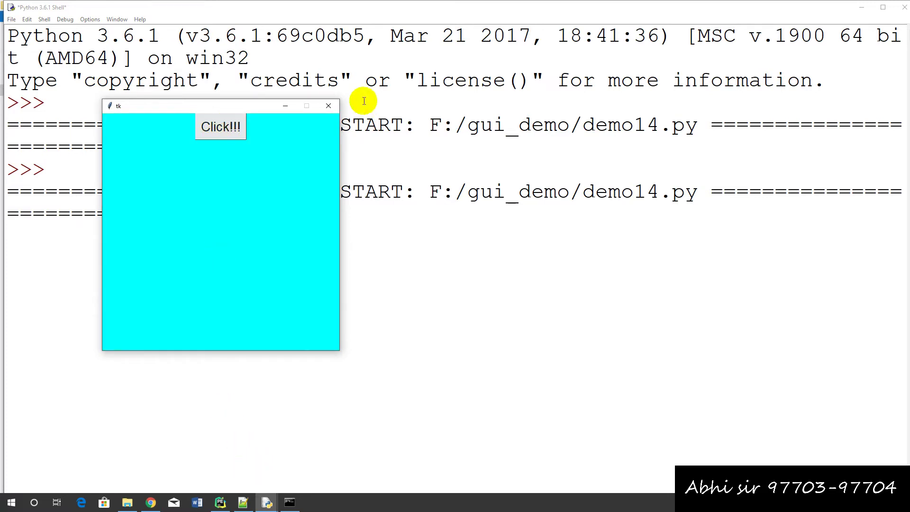
{"action": "left_click", "coordinate": [329, 106]}
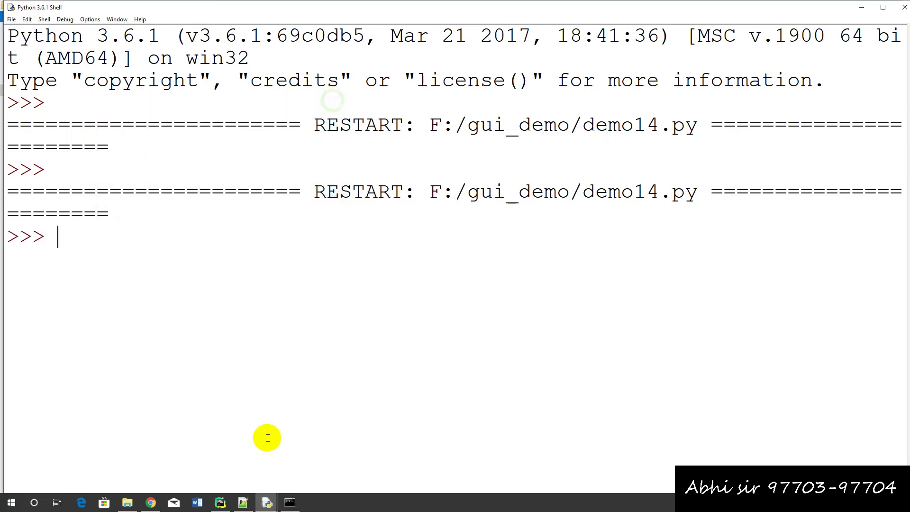
Return to the demo14.py source through the Python taskbar previews
{"action": "left_click", "coordinate": [244, 502]}
{"action": "left_click", "coordinate": [268, 502]}
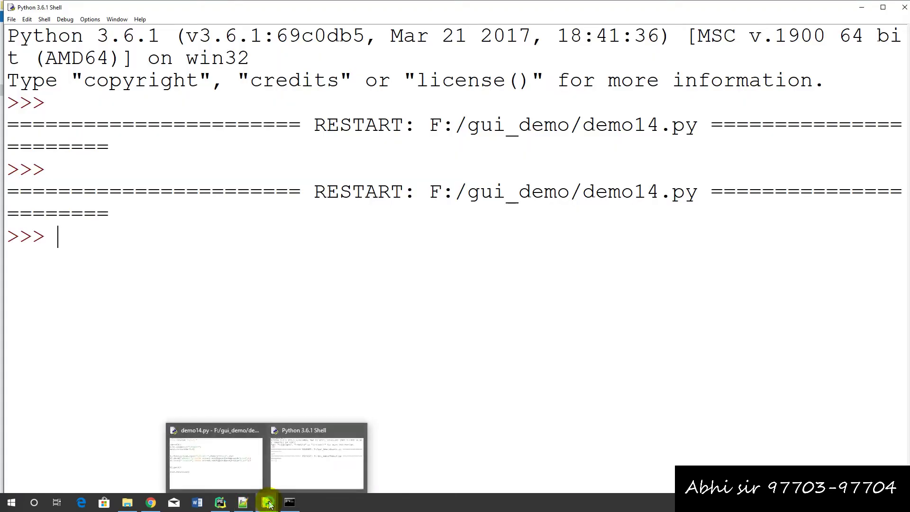
{"action": "left_click", "coordinate": [217, 454]}
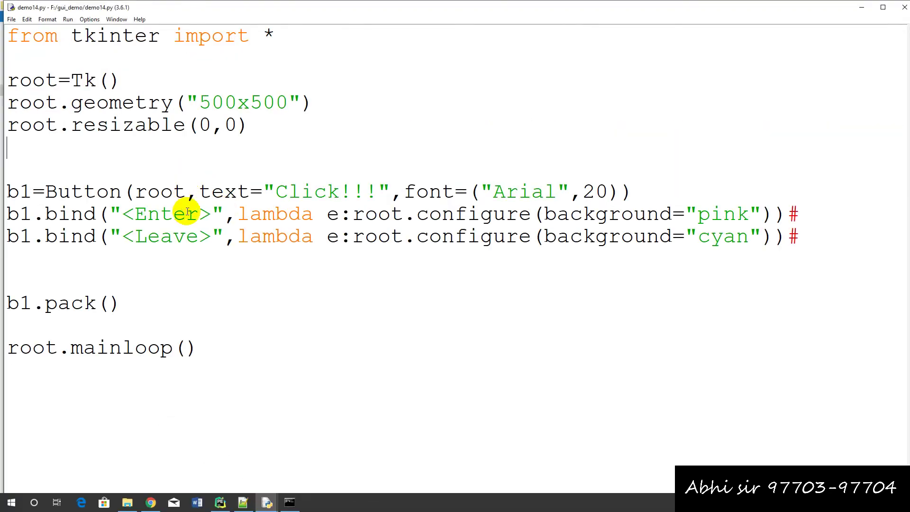
Delete the b1=Button line and the b1.pack() line
{"action": "left_click_drag", "start_coordinate": [634, 191], "coordinate": [7, 190]}
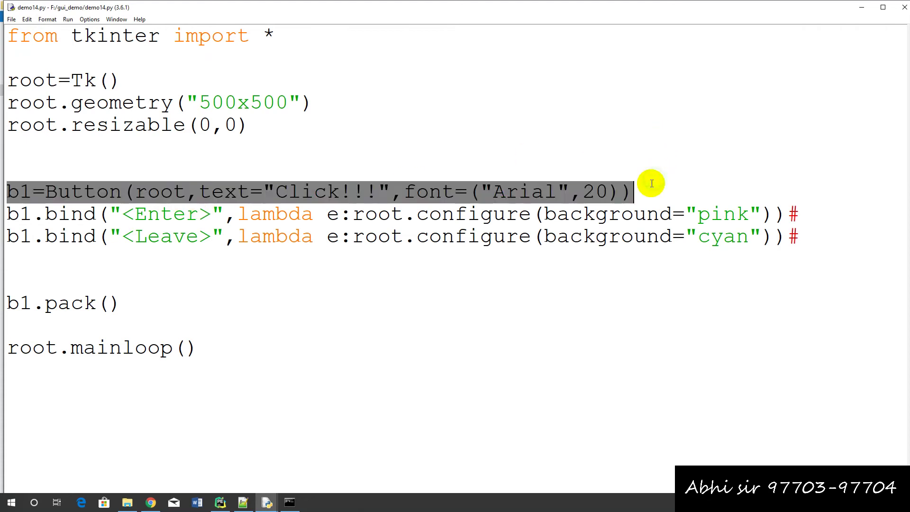
{"action": "key", "text": "Delete"}
{"action": "key", "text": "Down"}
{"action": "key", "text": "shift+Down"}
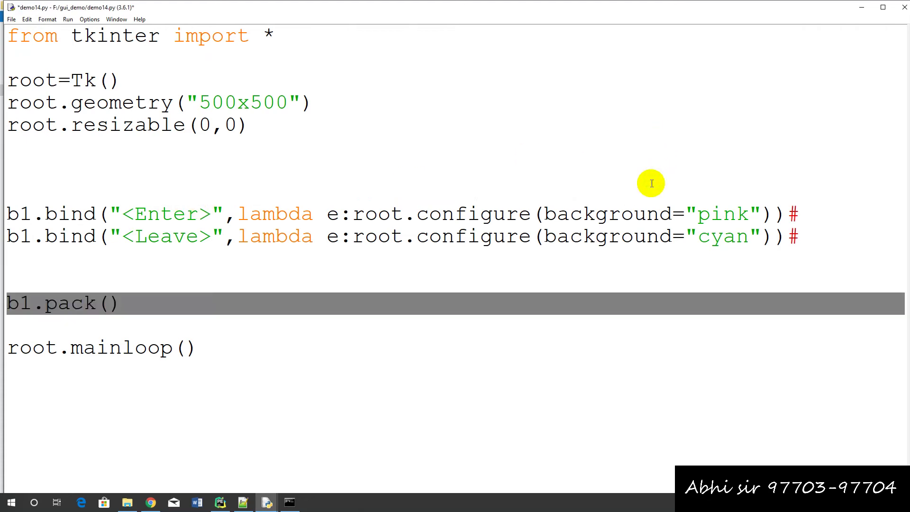
{"action": "key", "text": "Delete"}
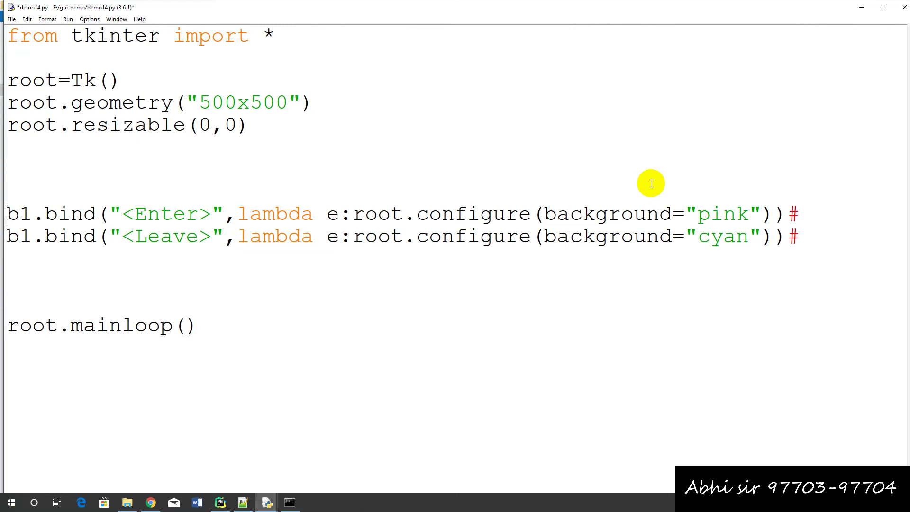
Bind Enter and Leave to root instead of b1, then save and rerun demo14.py
{"action": "key", "text": "Delete"}
{"action": "key", "text": "Delete"}
{"action": "type", "text": "root"}
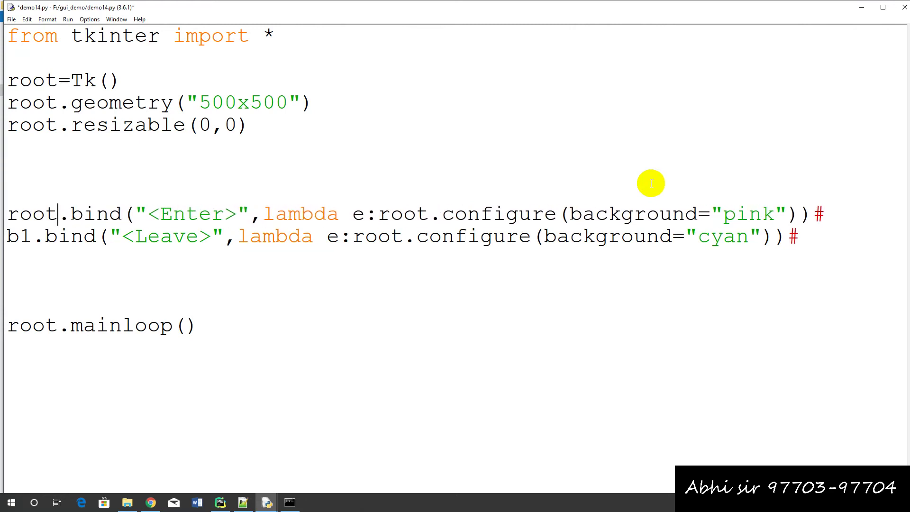
{"action": "key", "text": "Delete"}
{"action": "key", "text": "Delete"}
{"action": "type", "text": "root"}
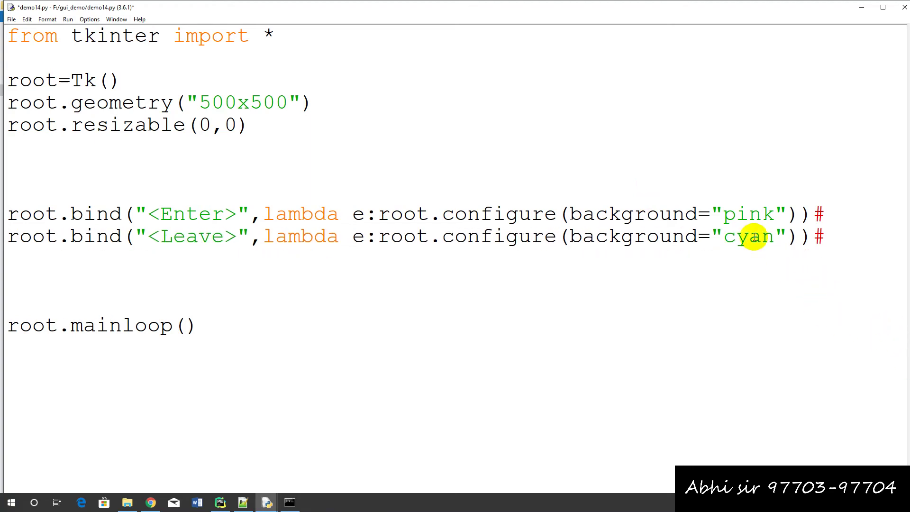
{"action": "key", "text": "ctrl+s"}
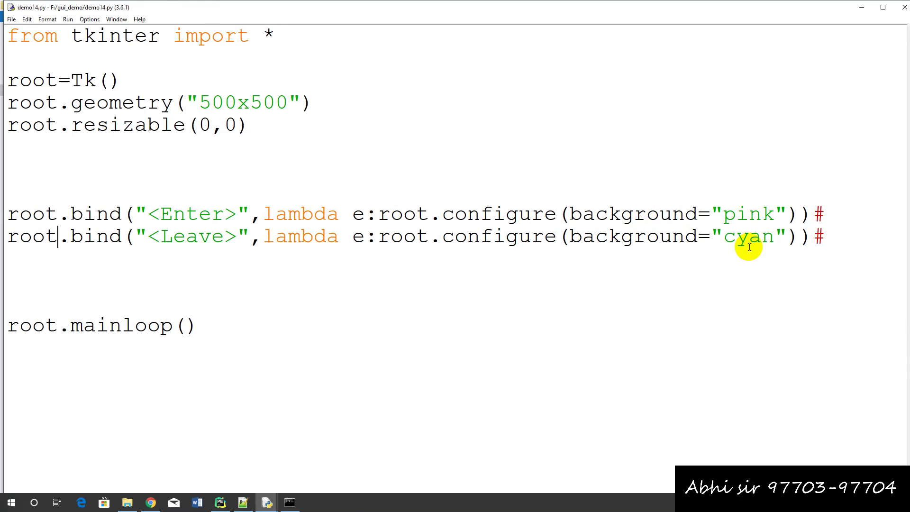
{"action": "key", "text": "F5"}
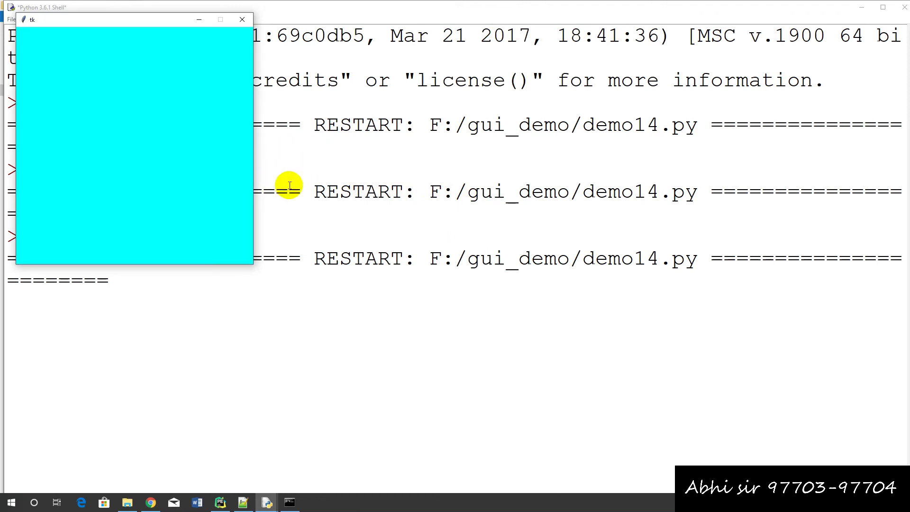
Bring demo14.py back from the taskbar previews while the cyan tk window keeps running
{"action": "left_click", "coordinate": [268, 503]}
{"action": "left_click", "coordinate": [287, 462]}
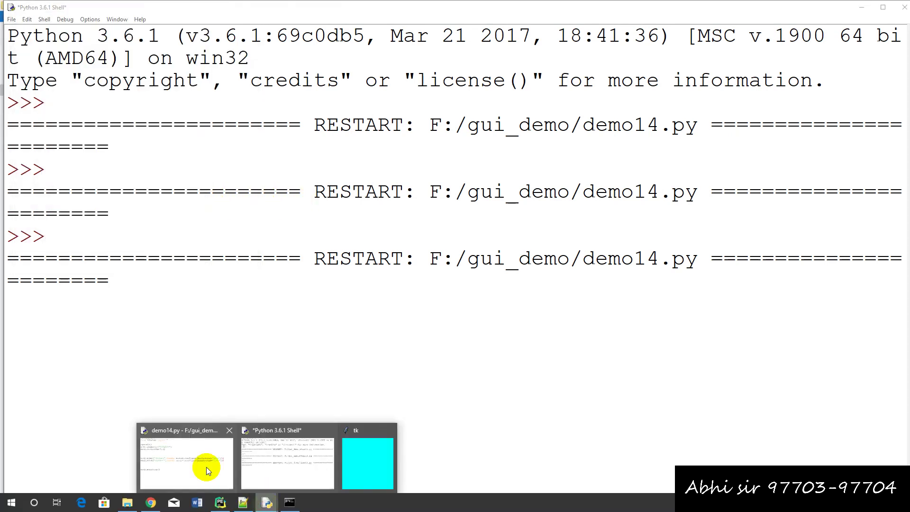
{"action": "left_click", "coordinate": [206, 467]}
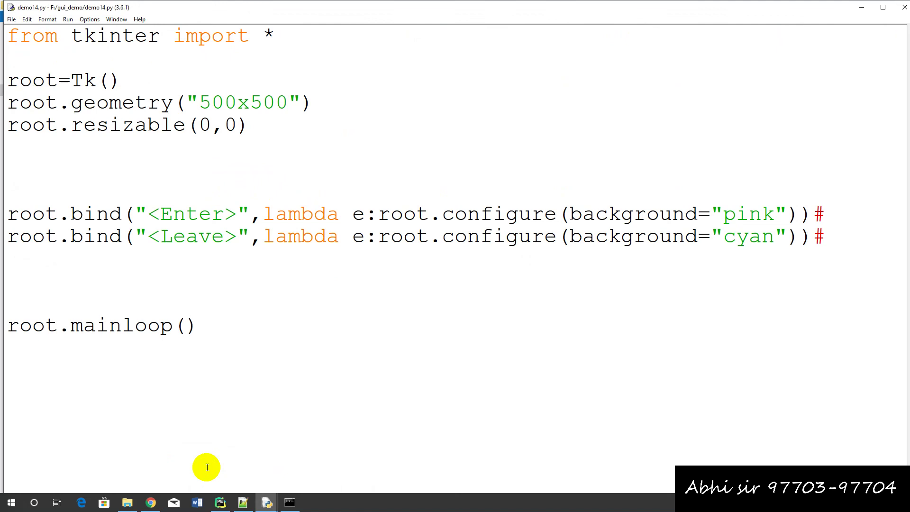